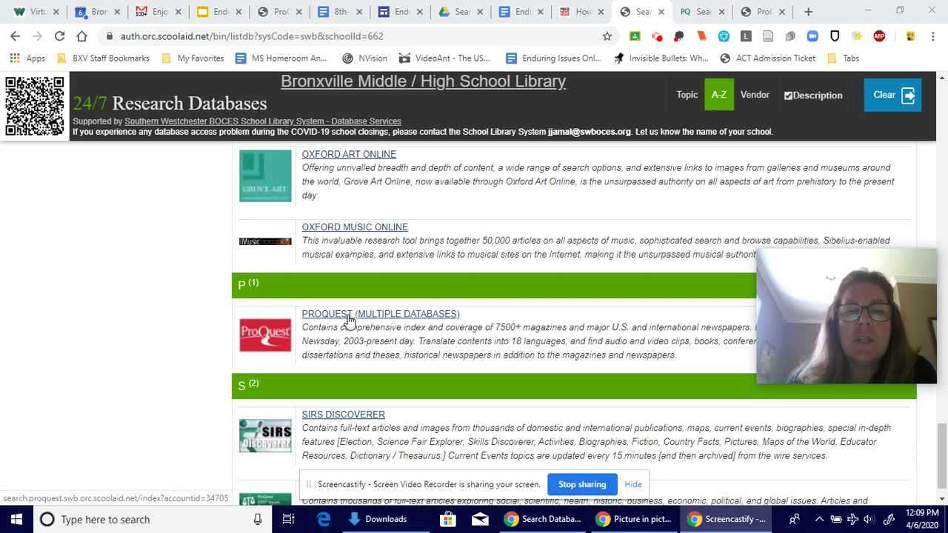
# Step: Open ProQuest from the library's database list and bring up the existing discrimination, muslims and "United States" search for modification
pyautogui.click(350, 320)
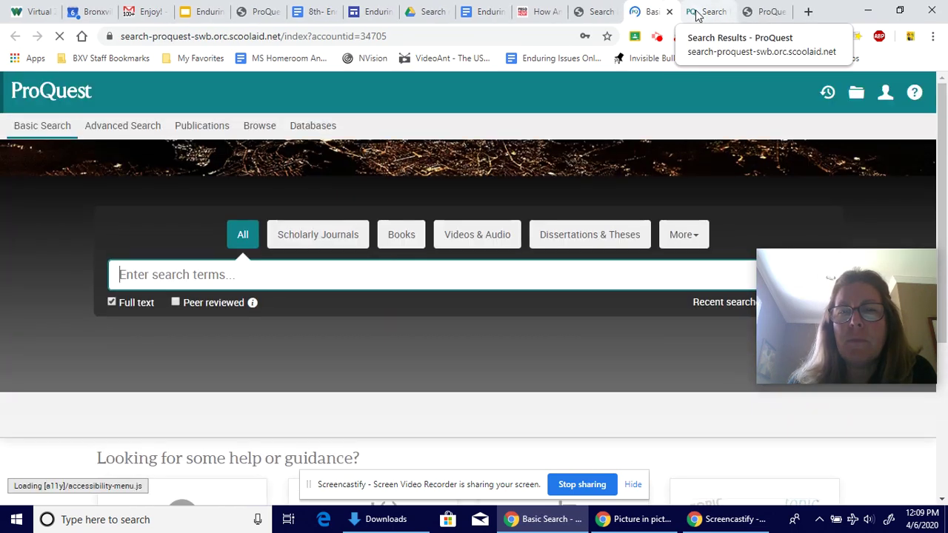
pyautogui.click(696, 13)
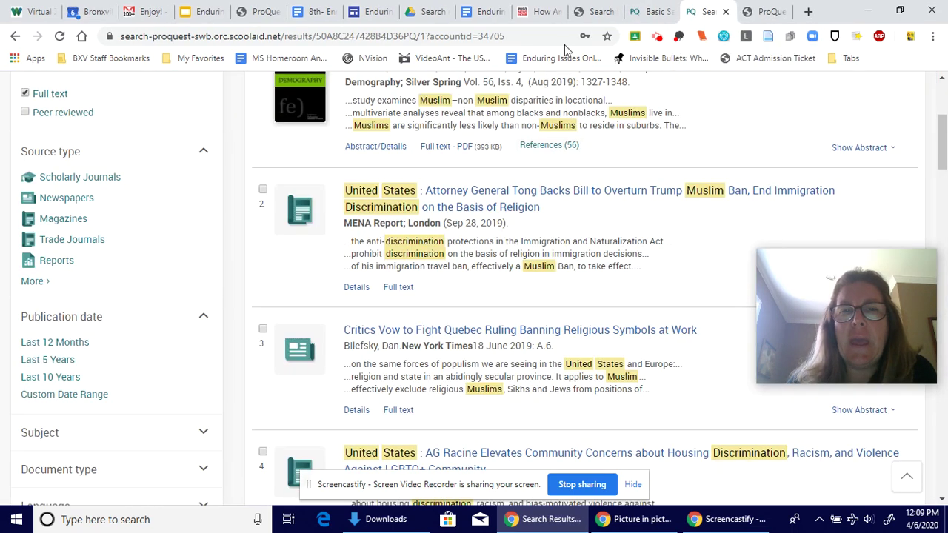
pyautogui.scroll(4, 845, 163)
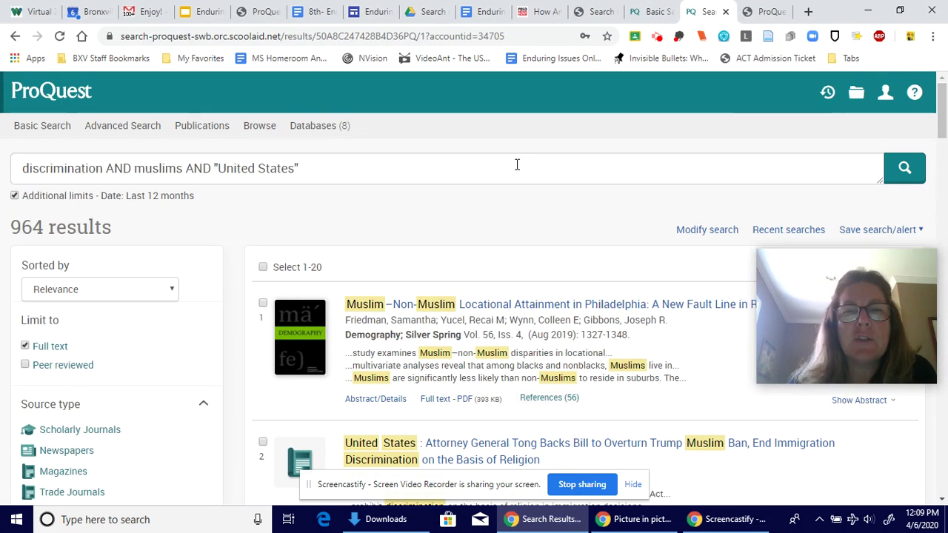
pyautogui.click(711, 229)
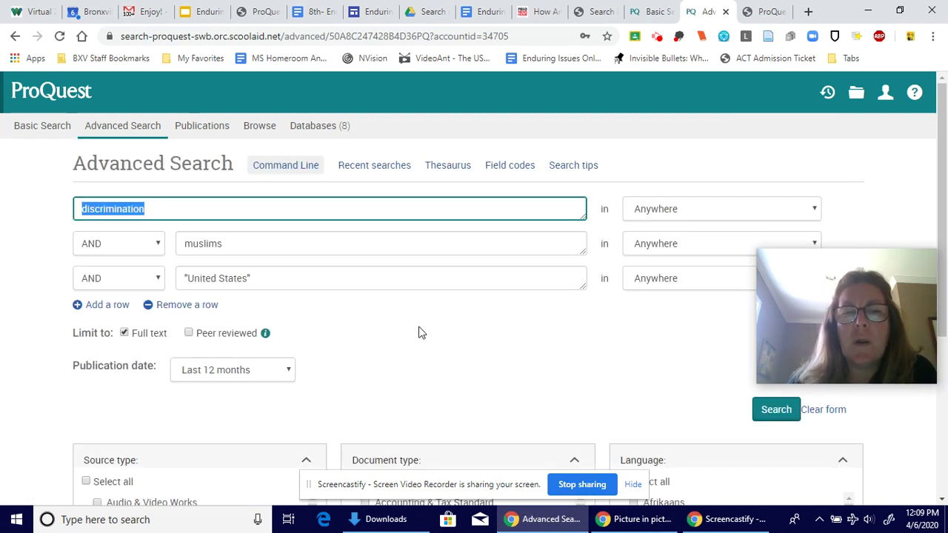
pyautogui.click(418, 332)
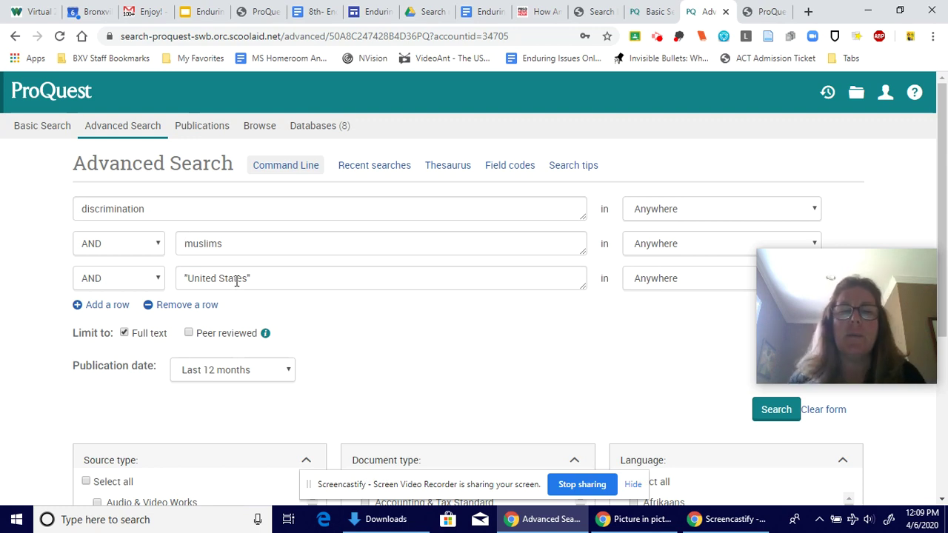
# Step: Run the advanced search for discrimination AND muslims AND "United States", limited to full text from the last 12 months
pyautogui.click(289, 370)
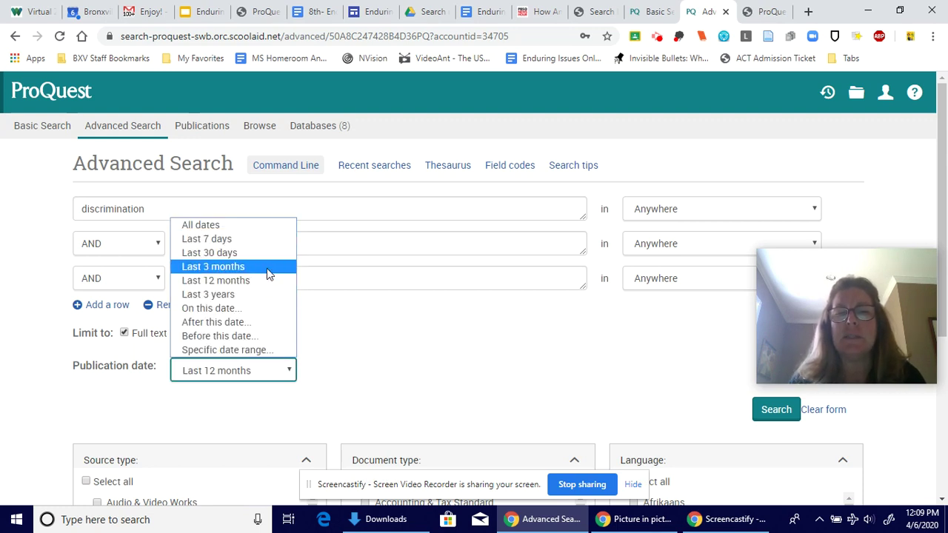
pyautogui.click(641, 429)
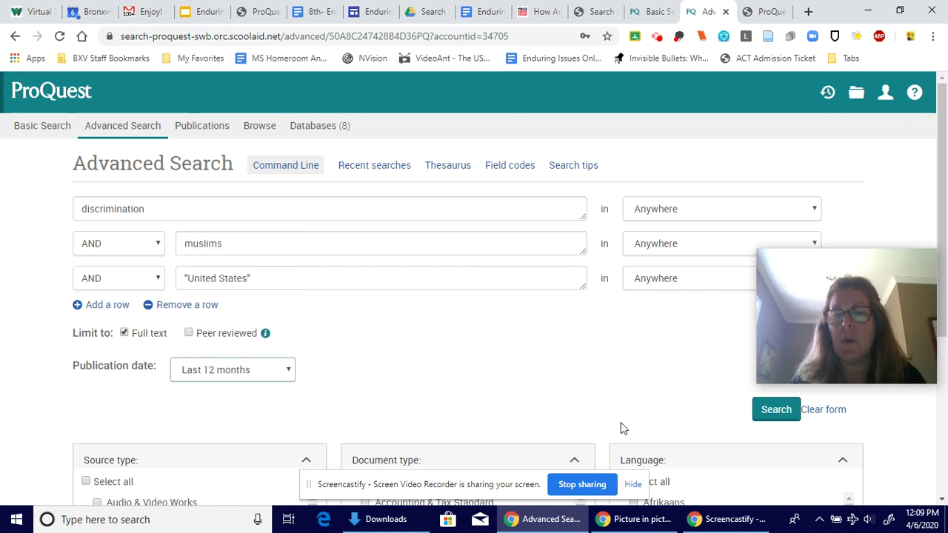
pyautogui.click(771, 420)
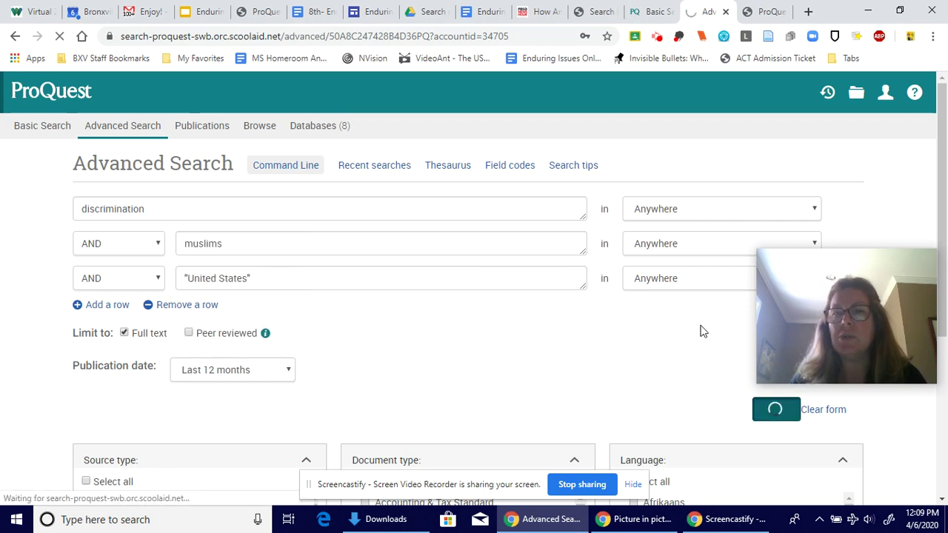
pyautogui.click(649, 11)
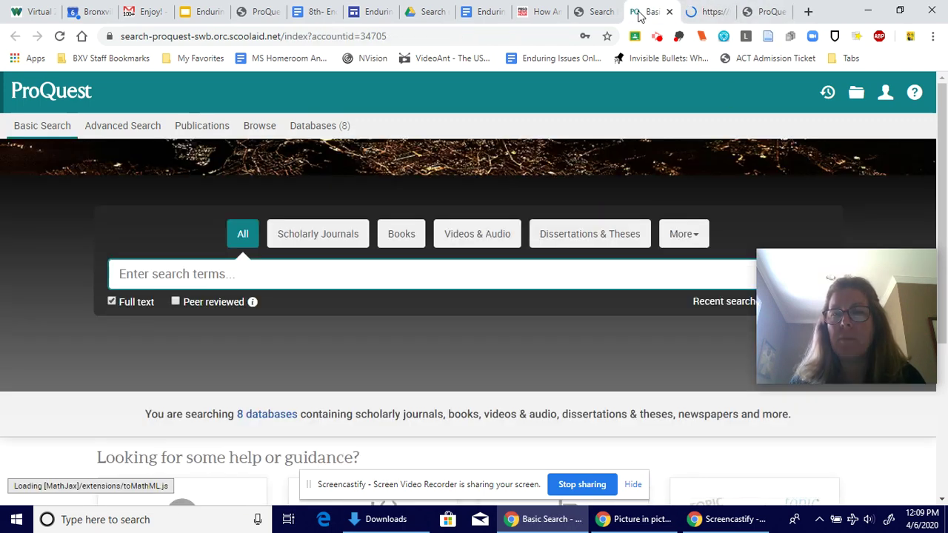
pyautogui.click(770, 11)
pyautogui.click(711, 11)
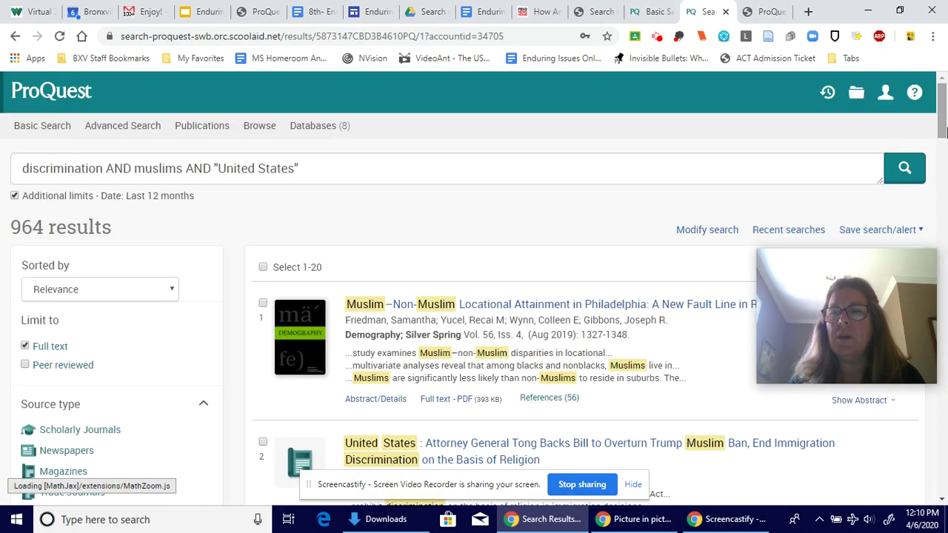
# Step: Open the article "Study Identifies Religious Bias Against Refugees" from the search results and save it as a PDF
pyautogui.scroll(-2, 815, 148)
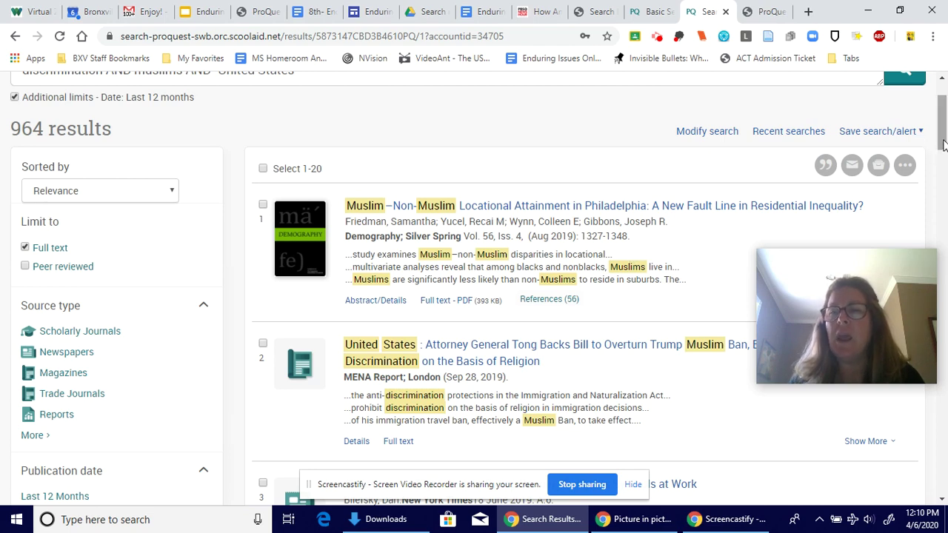
pyautogui.scroll(-1, 941, 159)
pyautogui.moveTo(941, 159); pyautogui.dragTo(944, 312)
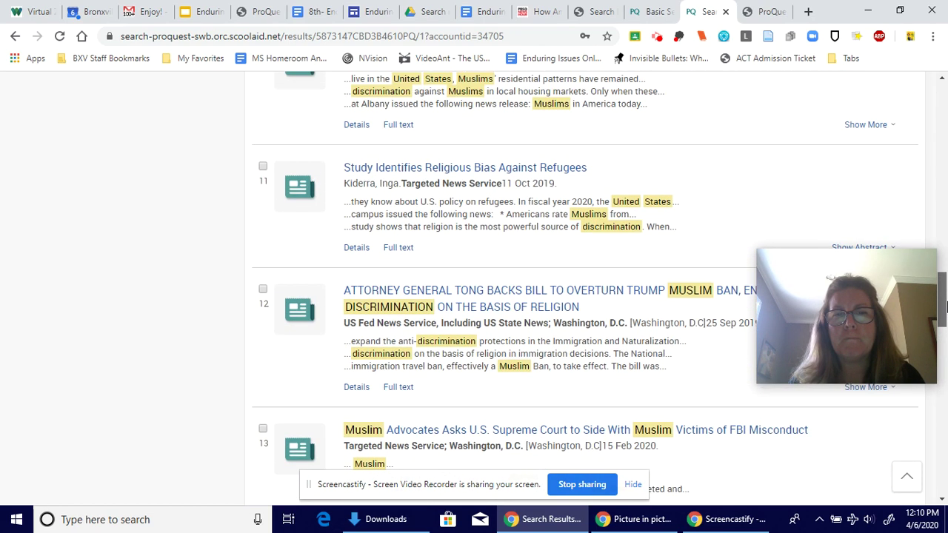
pyautogui.click(504, 169)
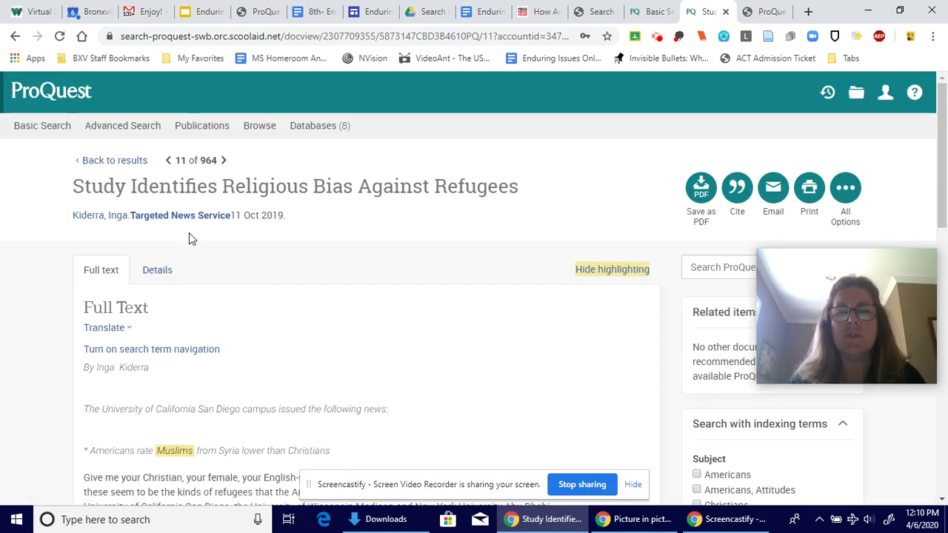
pyautogui.moveTo(942, 148); pyautogui.dragTo(946, 169)
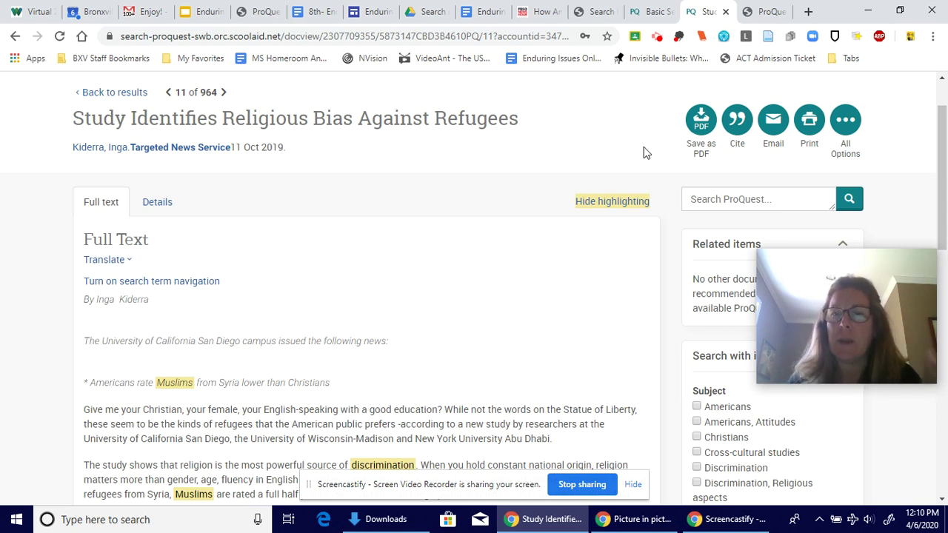
pyautogui.click(706, 128)
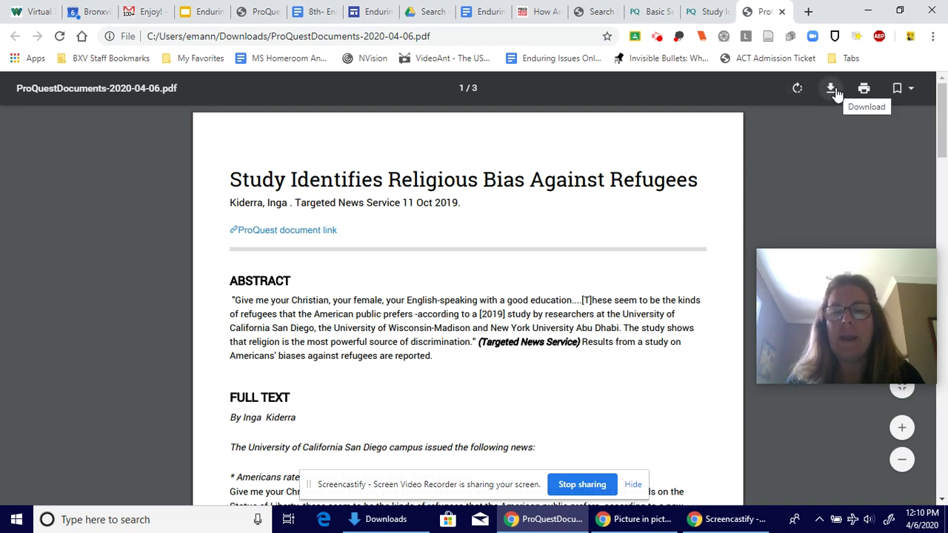
pyautogui.click(383, 521)
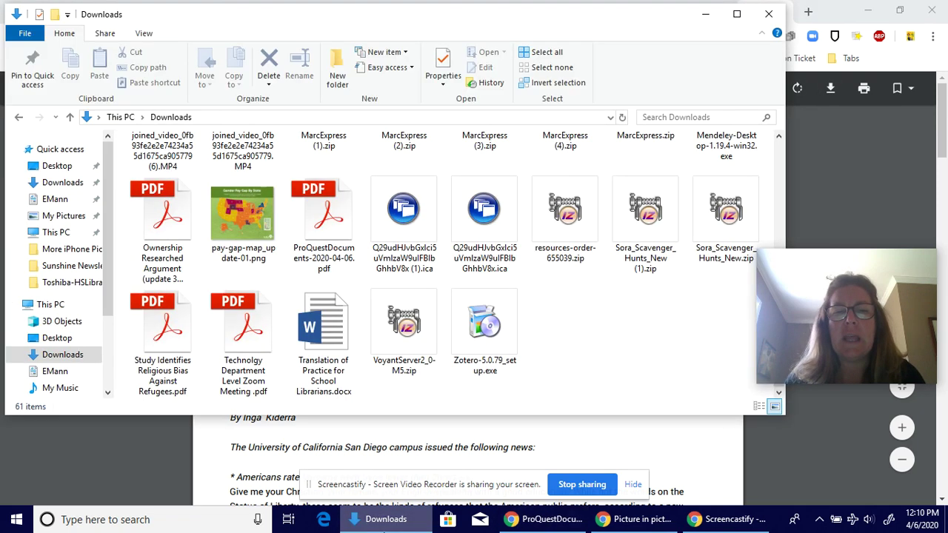
pyautogui.rightClick(324, 255)
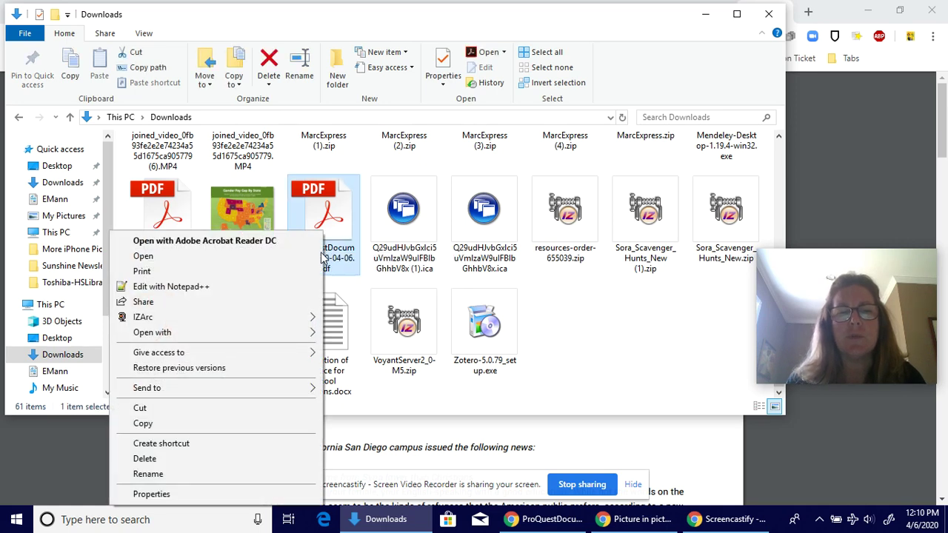
pyautogui.click(207, 474)
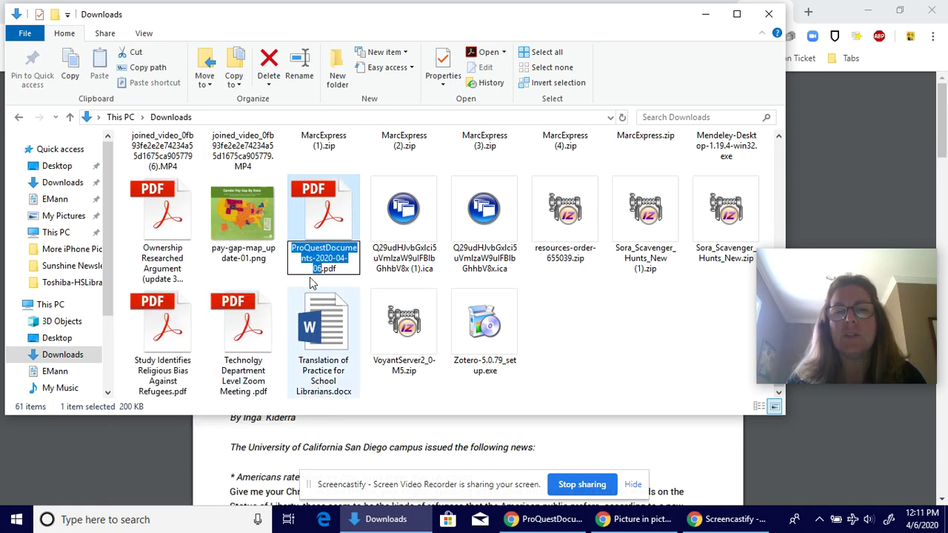
pyautogui.click(165, 356)
pyautogui.rightClick(148, 361)
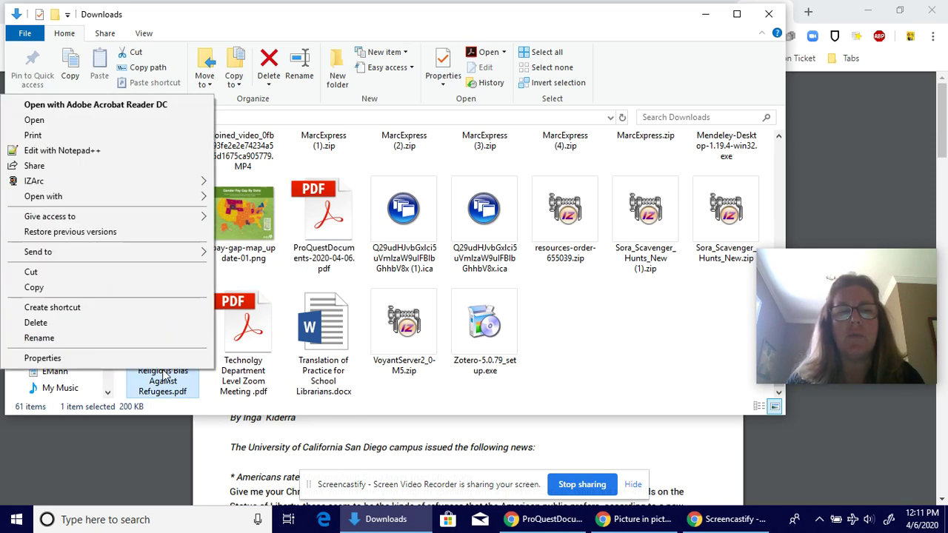
pyautogui.click(138, 347)
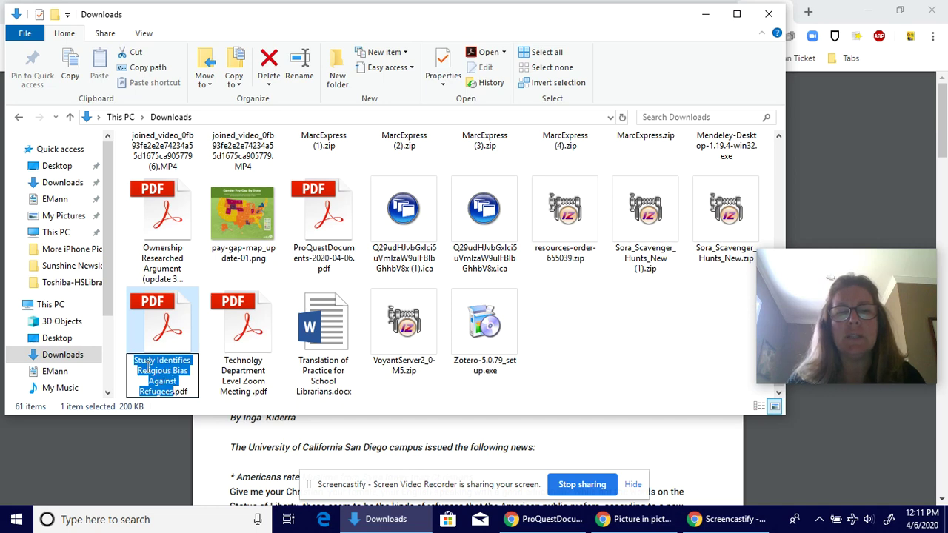
pyautogui.click(584, 338)
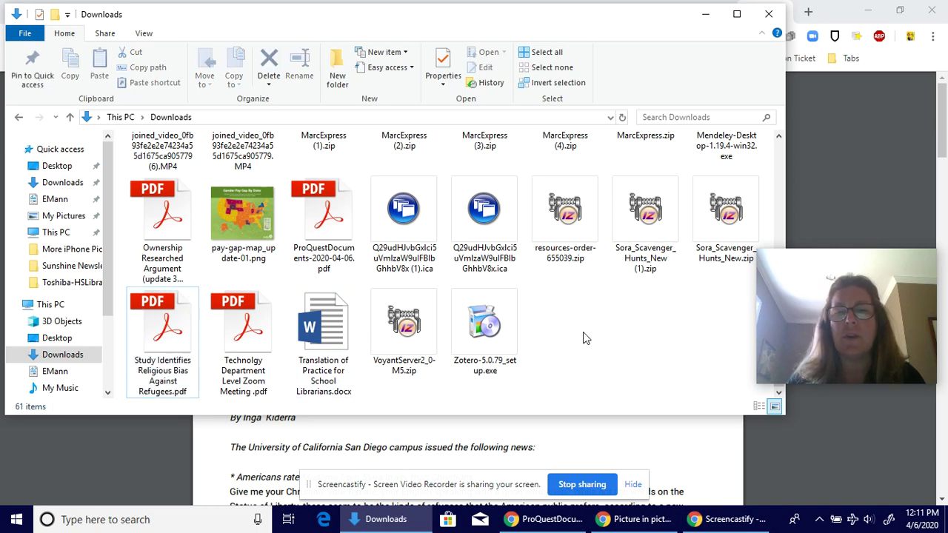
pyautogui.click(693, 467)
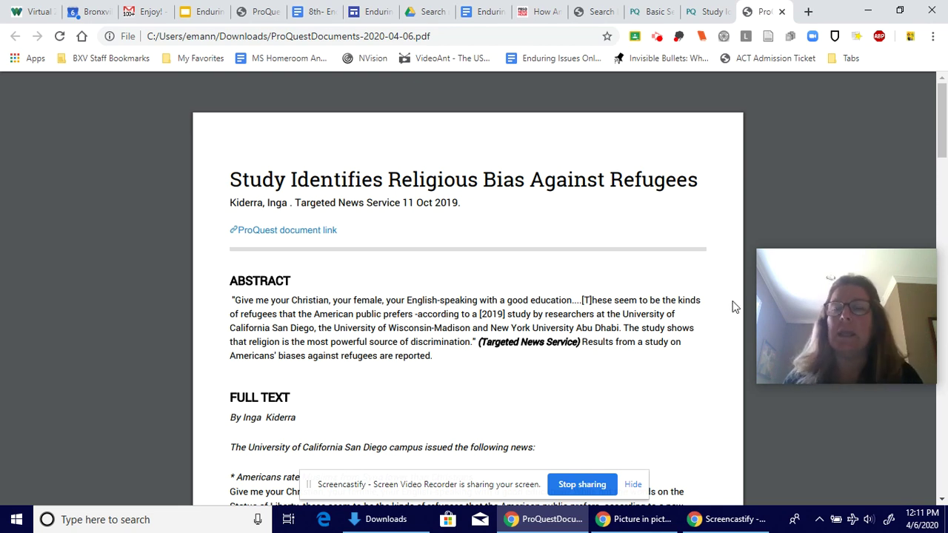
# Step: Open Google Drive in a new browser tab
pyautogui.click(809, 12)
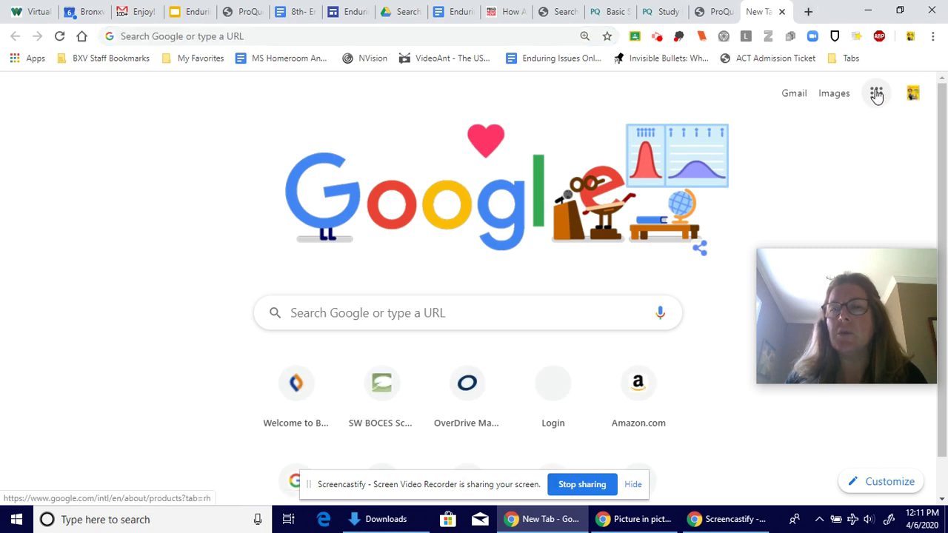
pyautogui.click(877, 94)
pyautogui.click(871, 239)
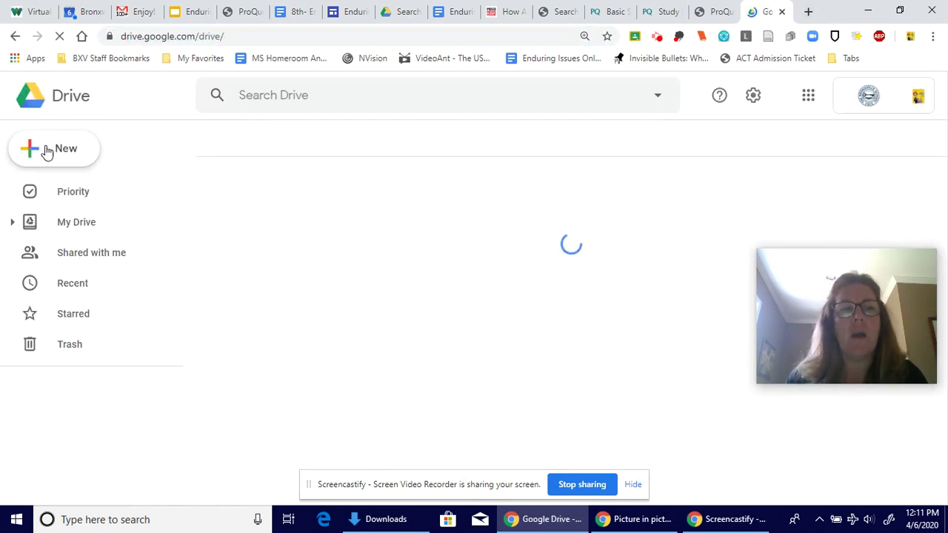
# Step: Create a new folder named "Investivagtive Journalism" in My Drive
pyautogui.click(45, 151)
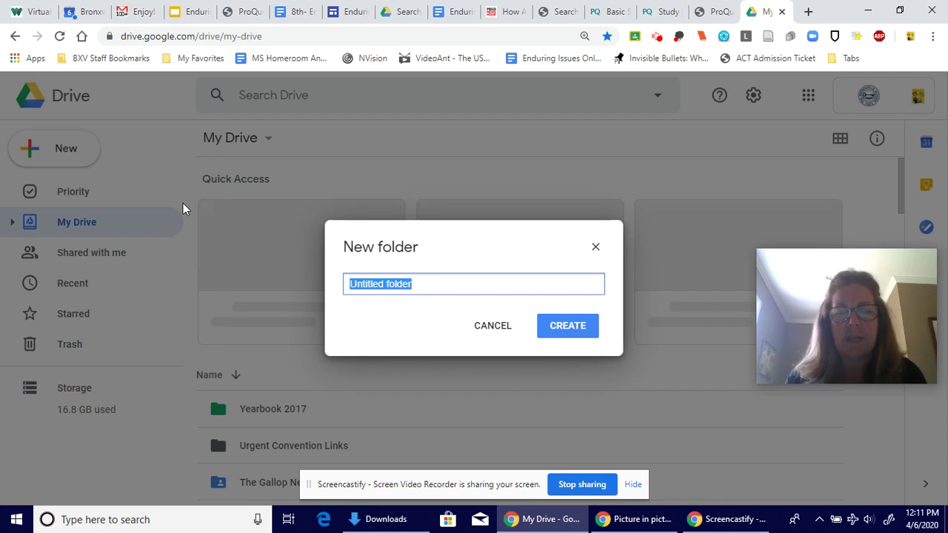
pyautogui.write('Inve')
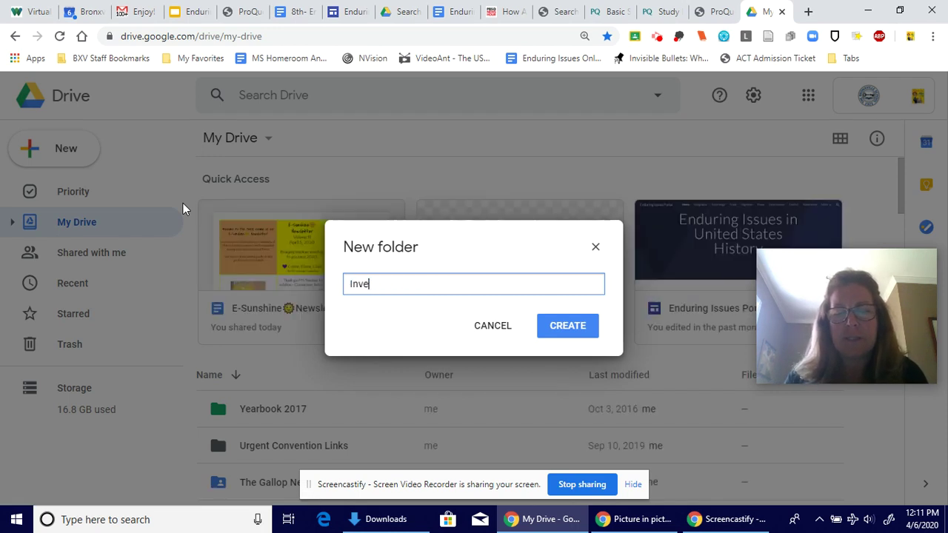
pyautogui.write('stiva')
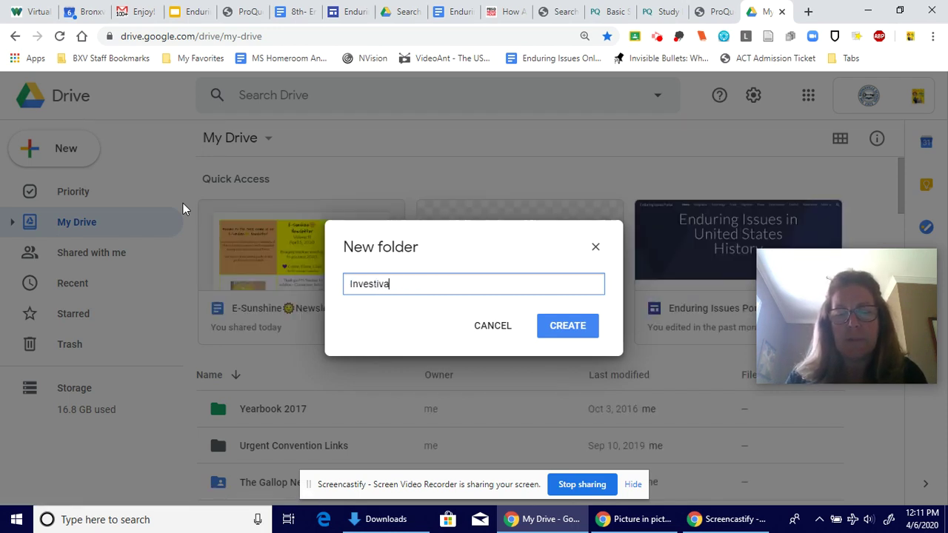
pyautogui.write('gtive Journ')
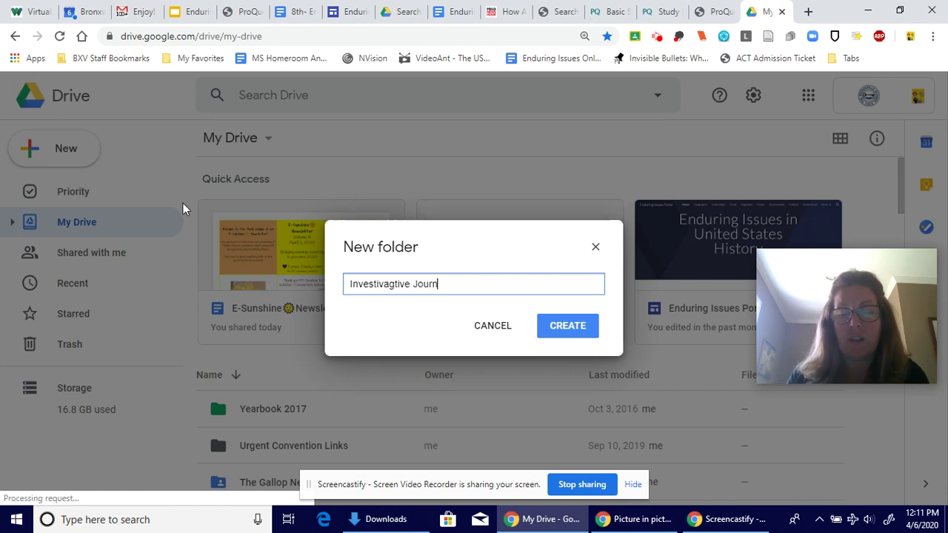
pyautogui.write('alism')
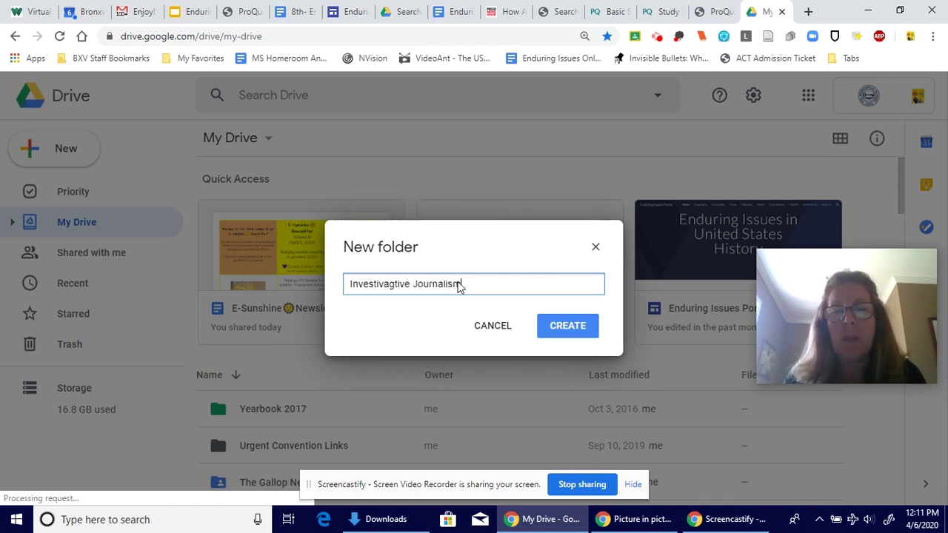
pyautogui.click(567, 326)
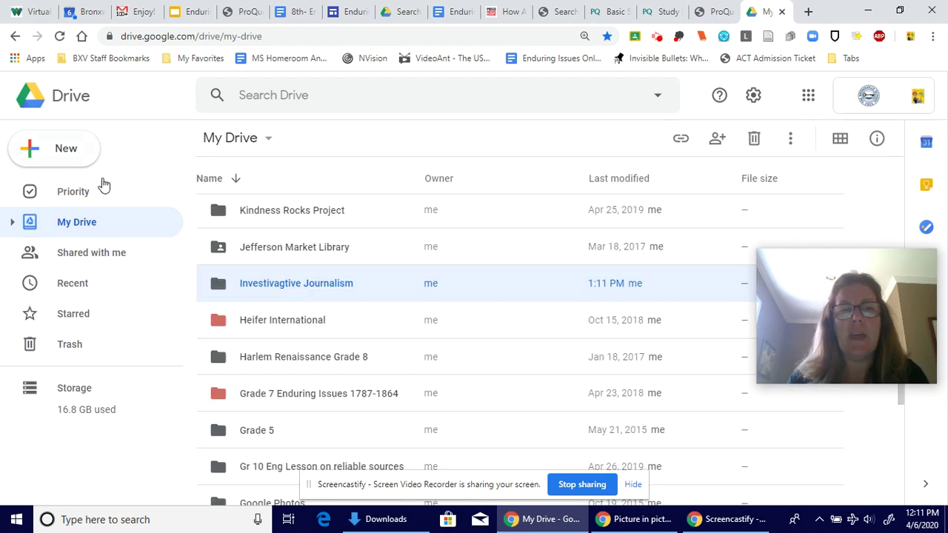
# Step: Upload "Study Identifies Religious Bias Against Refugees.pdf" from Downloads into the "Investivagtive Journalism" folder
pyautogui.doubleClick(281, 284)
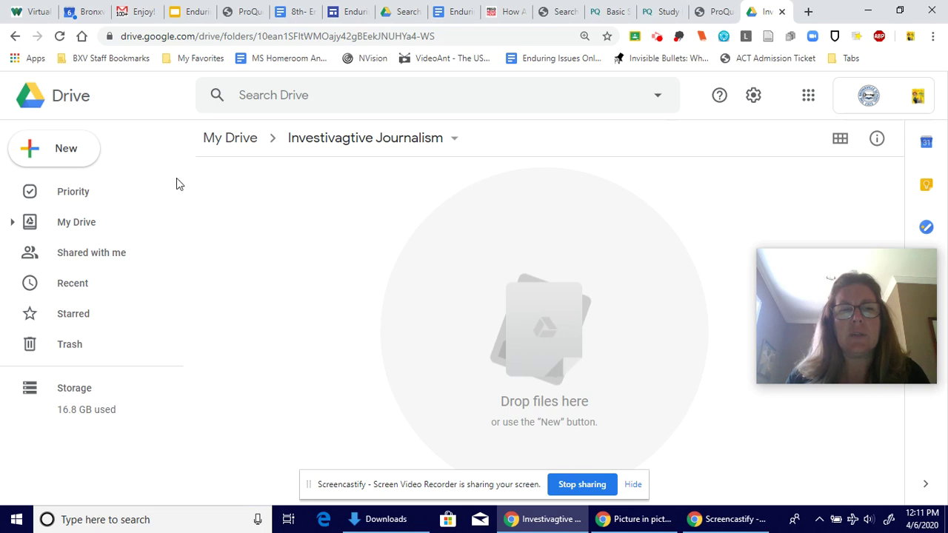
pyautogui.click(77, 162)
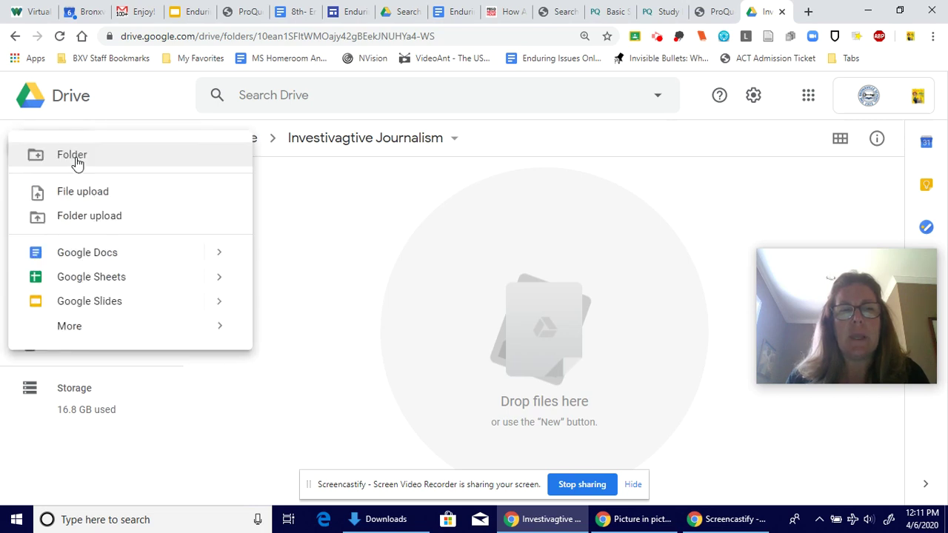
pyautogui.click(103, 194)
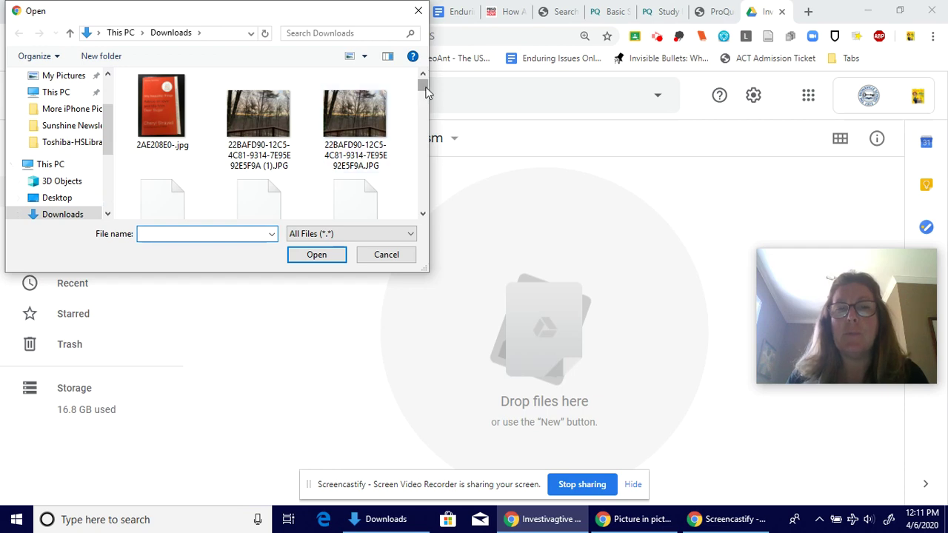
pyautogui.moveTo(422, 84); pyautogui.dragTo(424, 196)
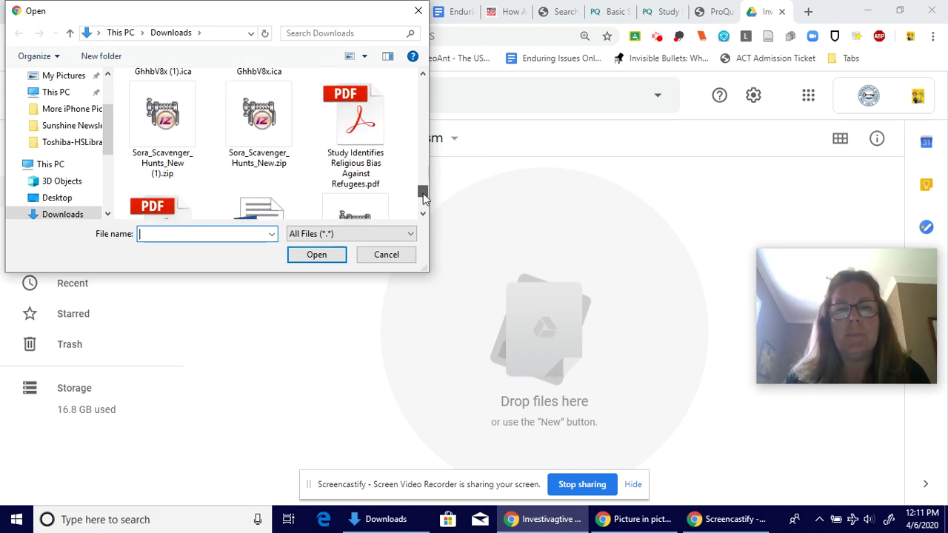
pyautogui.click(376, 174)
pyautogui.click(323, 259)
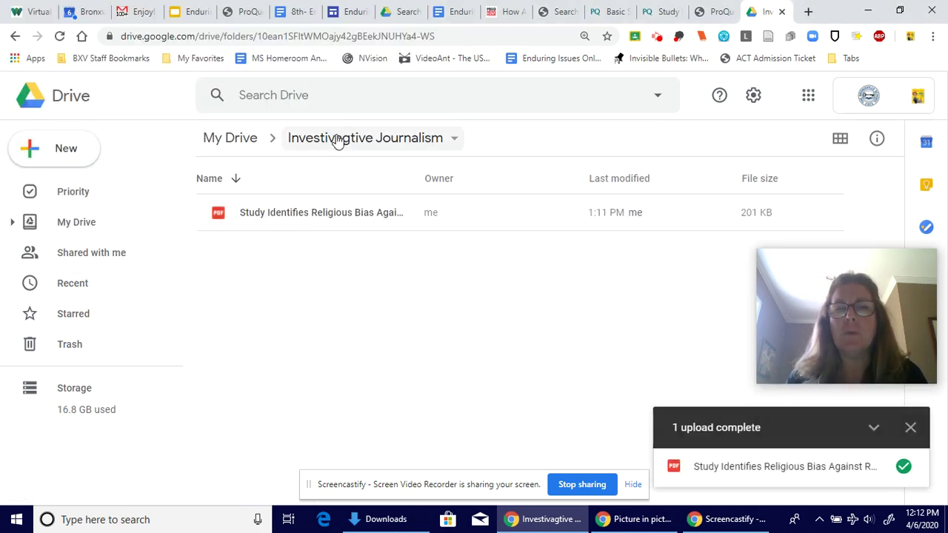
# Step: Open the uploaded article PDF from the Drive folder, then view the downloaded ProQuest copy instead
pyautogui.doubleClick(367, 213)
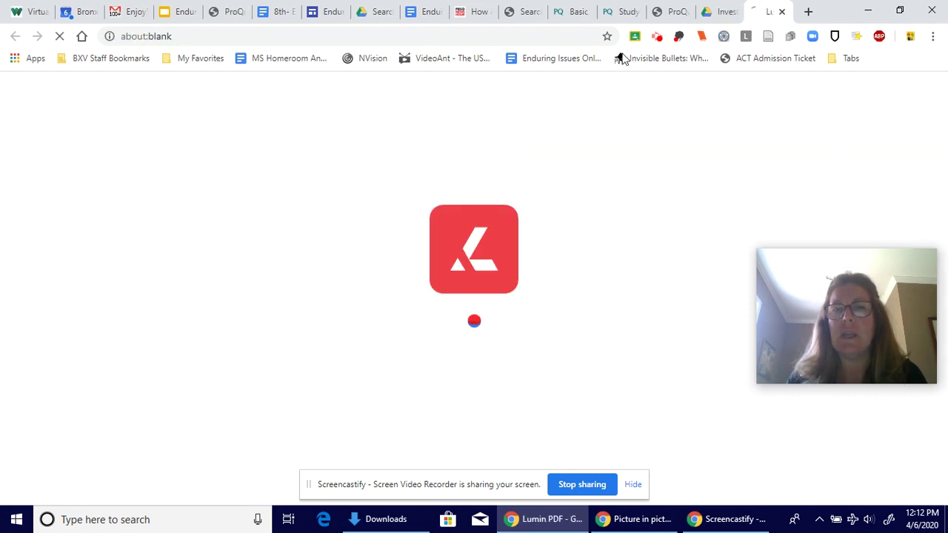
pyautogui.click(720, 11)
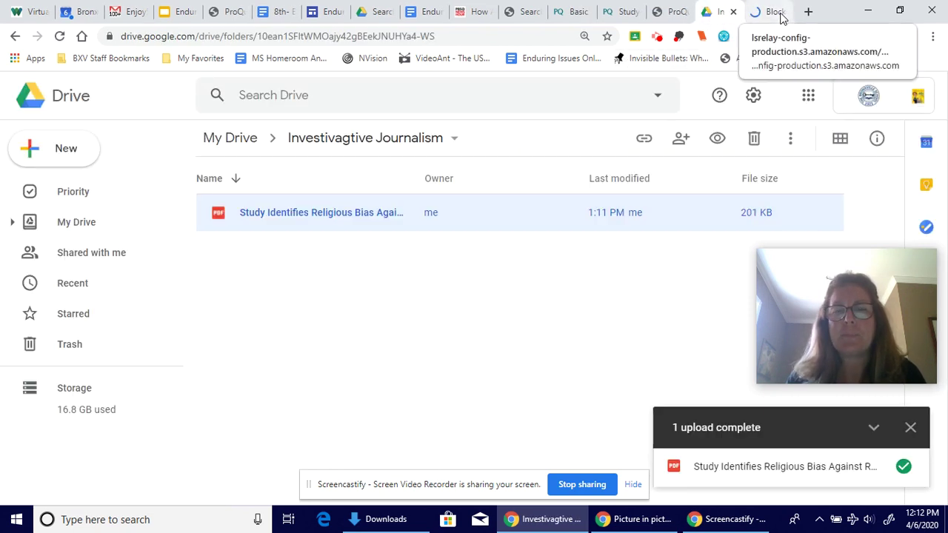
pyautogui.click(666, 13)
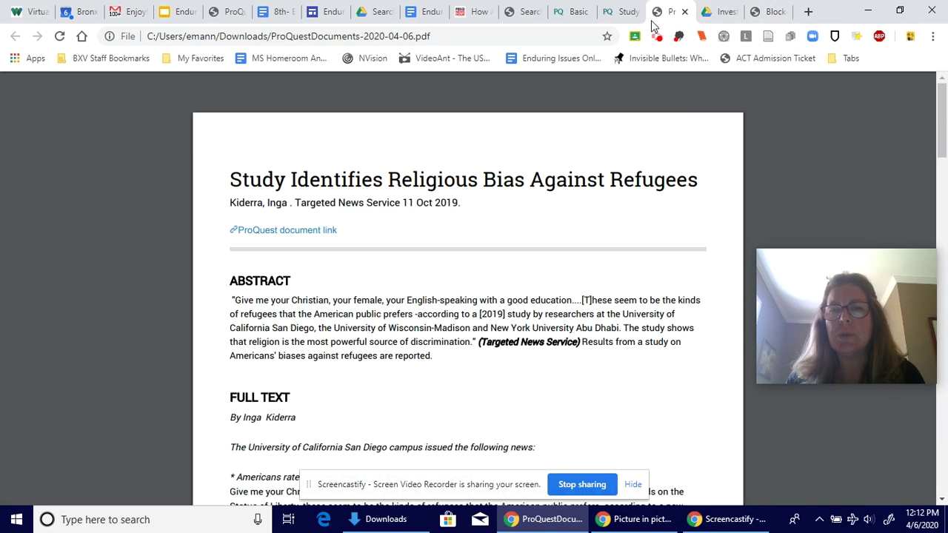
# Step: Return to the article's ProQuest page and generate its citation in MLA 8th Edition style
pyautogui.click(624, 18)
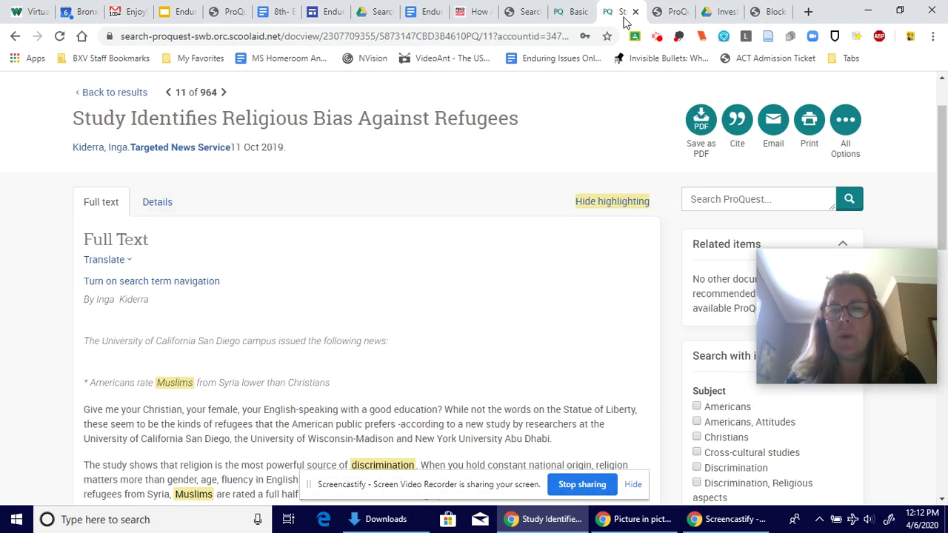
pyautogui.click(736, 122)
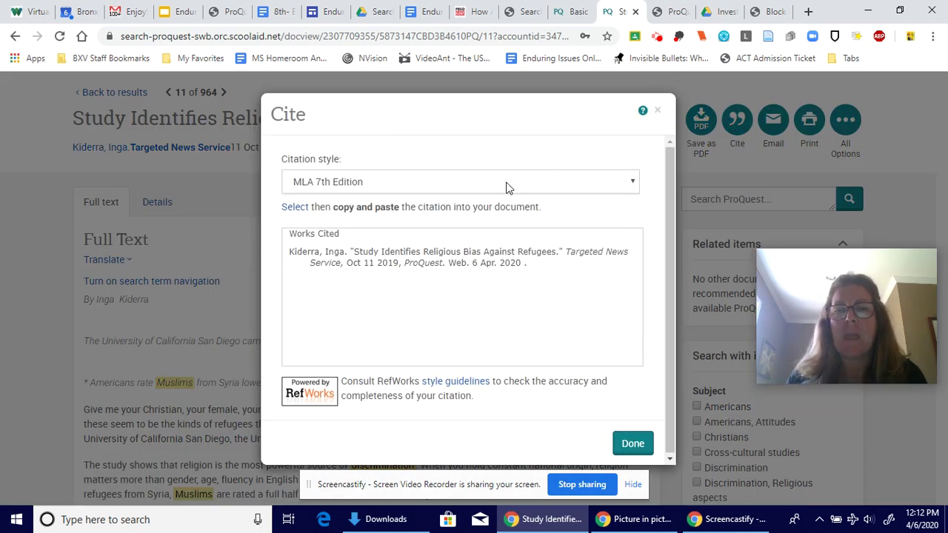
pyautogui.click(506, 188)
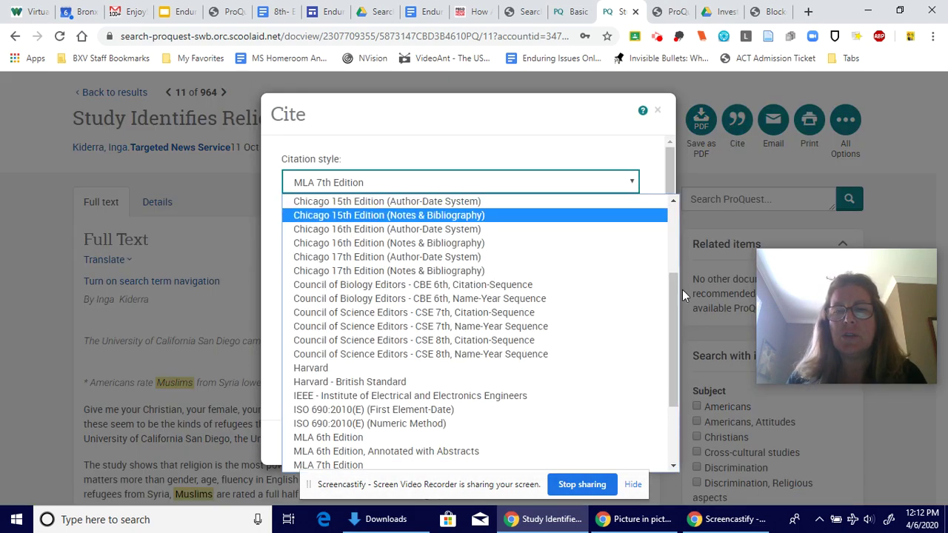
pyautogui.moveTo(671, 294); pyautogui.dragTo(662, 344)
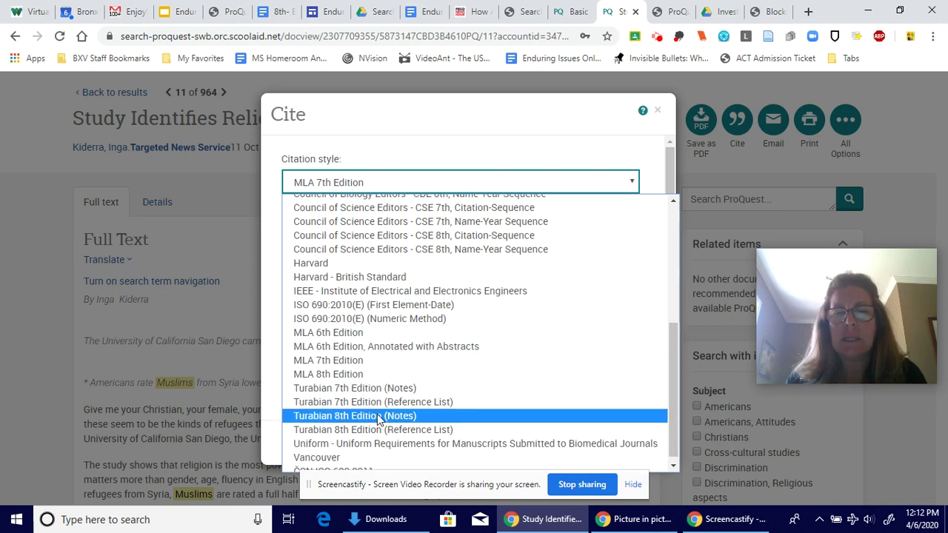
pyautogui.click(383, 379)
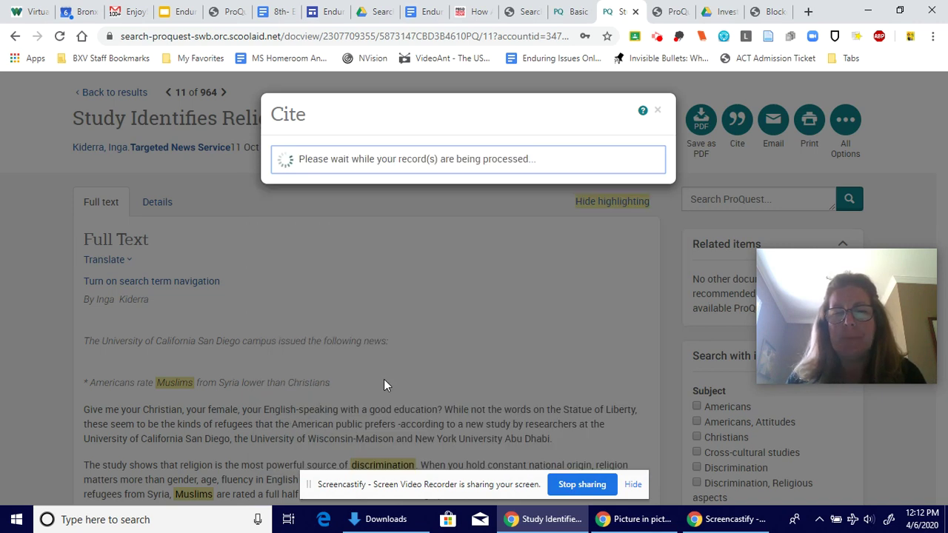
# Step: Copy the full generated citation without the "Works Cited" heading and close the citation dialog
pyautogui.moveTo(388, 288); pyautogui.dragTo(290, 250)
pyautogui.hotkey('ctrl', 'c')
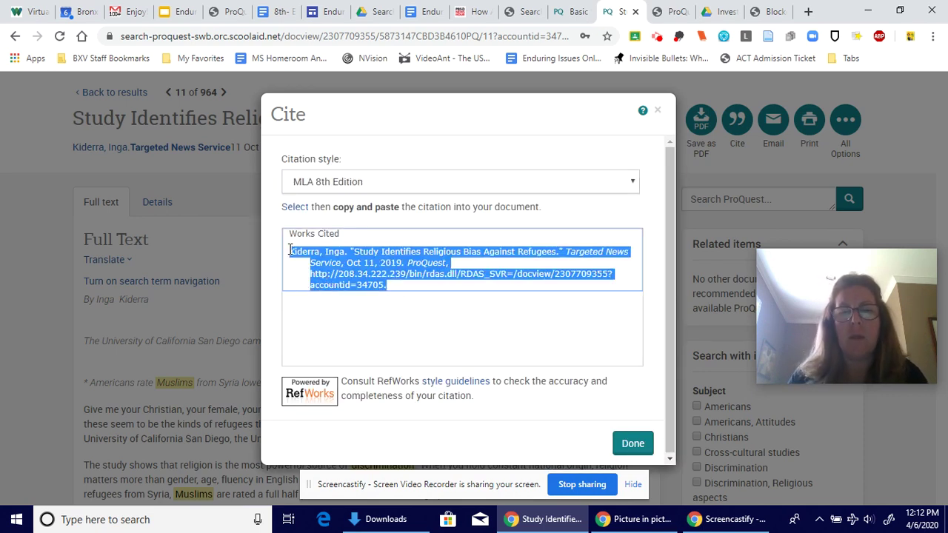
pyautogui.click(632, 443)
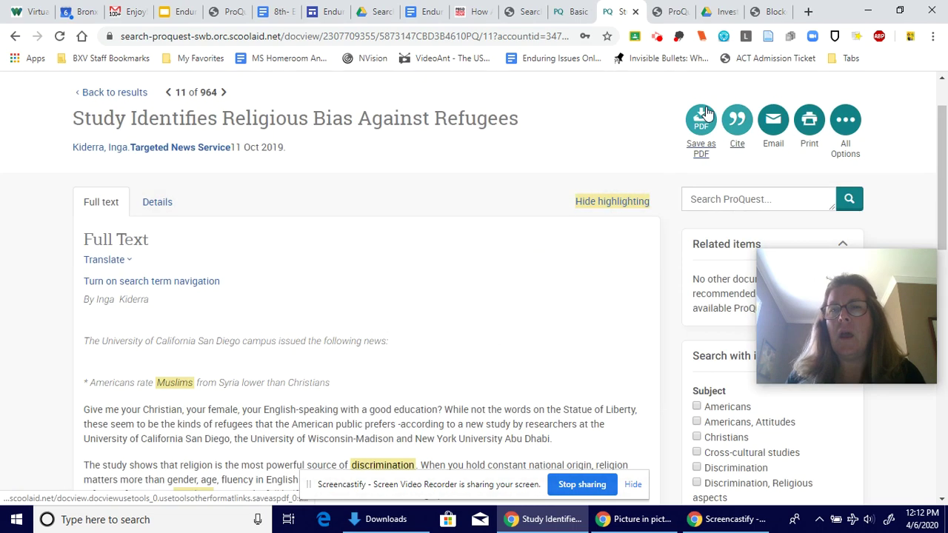
# Step: Create a new Google Docs document in the "Investivagtive Journalism" Drive folder and name it "IJ Citations"
pyautogui.click(700, 11)
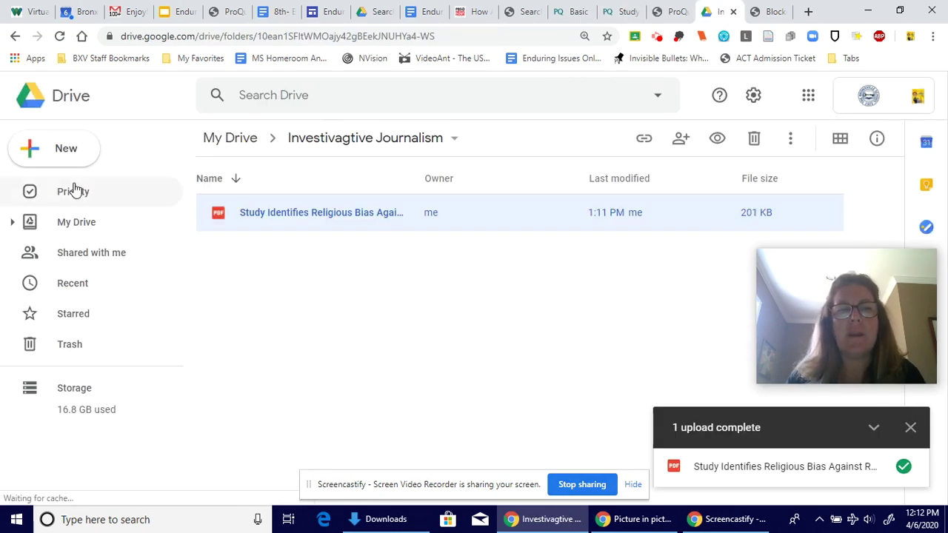
pyautogui.click(76, 148)
pyautogui.click(89, 254)
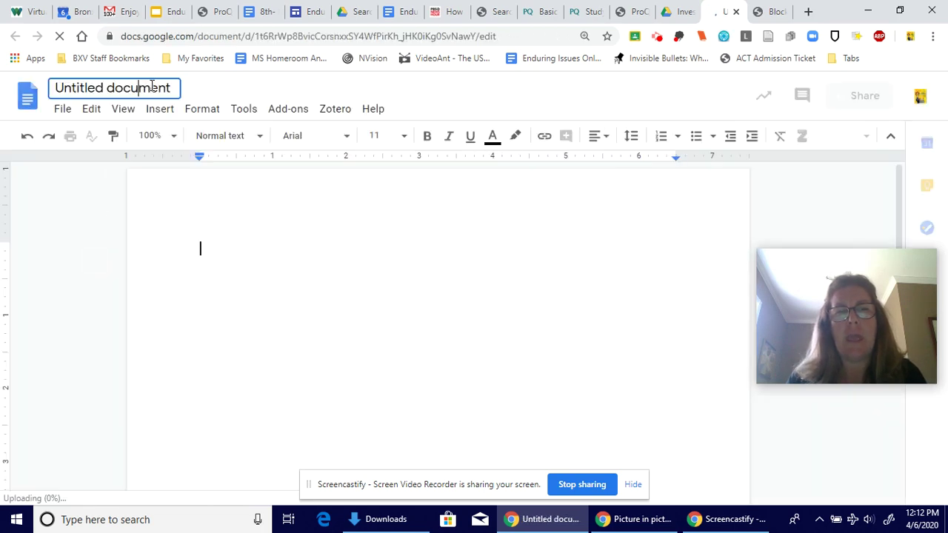
pyautogui.click(152, 87)
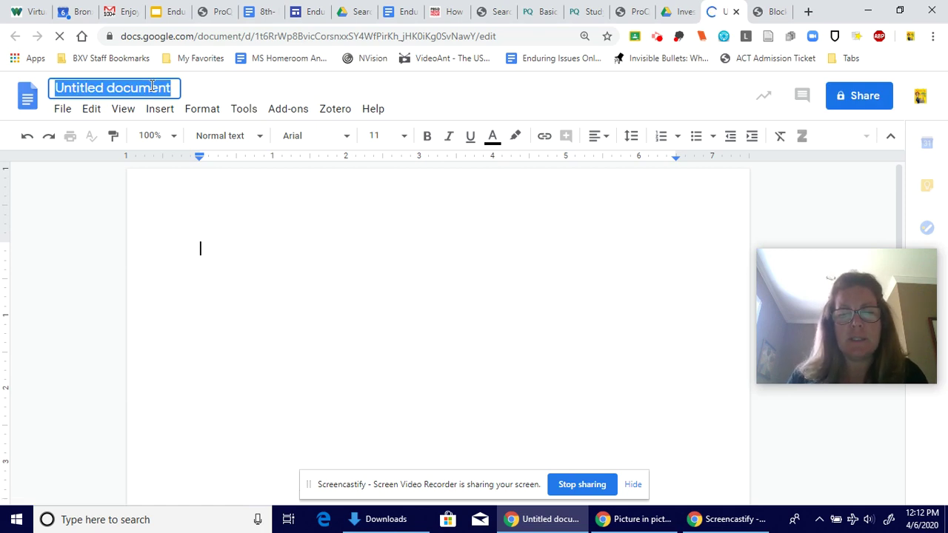
pyautogui.press('BackSpace')
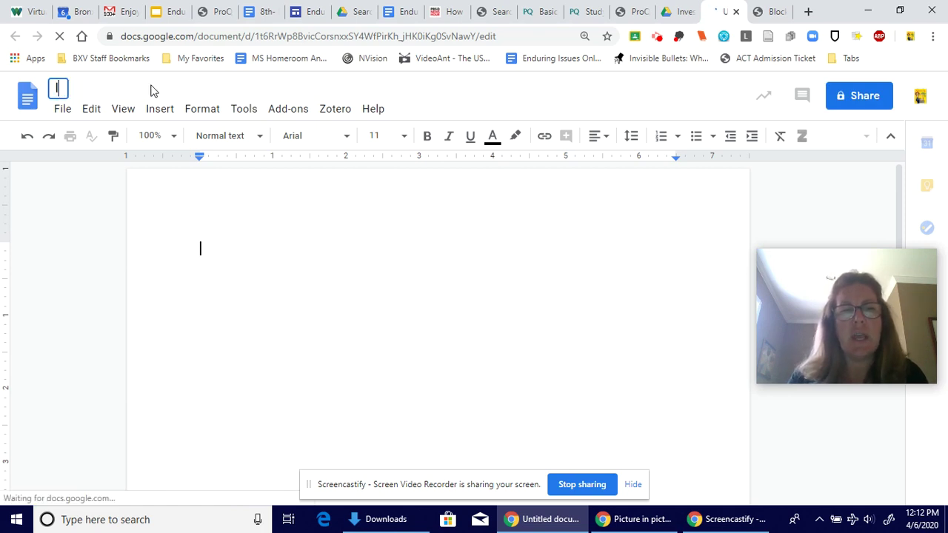
pyautogui.write('IJ')
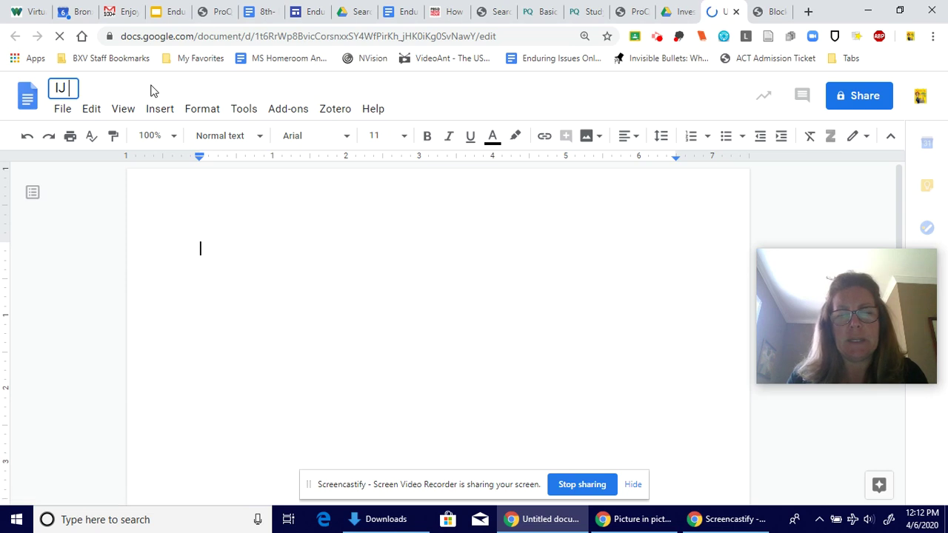
pyautogui.write(' Citations')
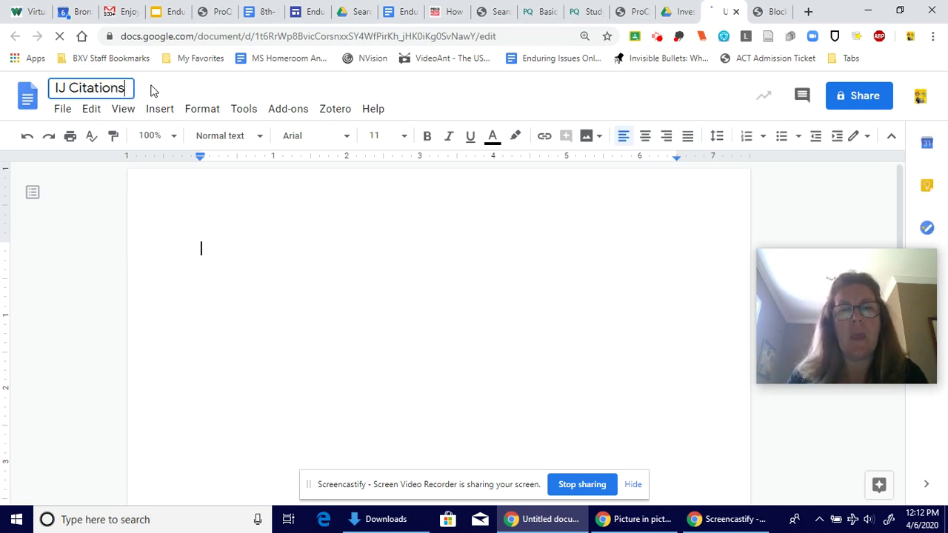
pyautogui.press('Return')
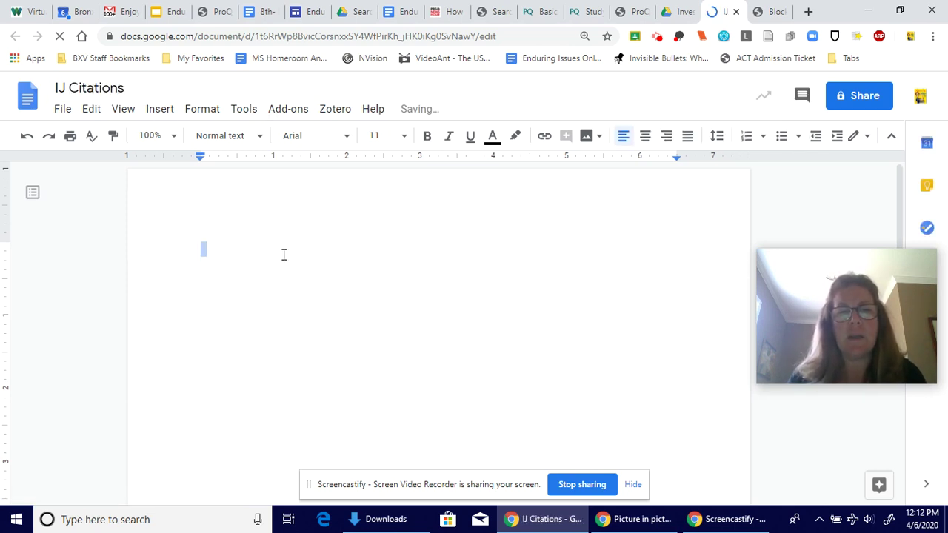
# Step: Paste the copied citation into the document and return to the Drive folder
pyautogui.hotkey('ctrl', 'v')
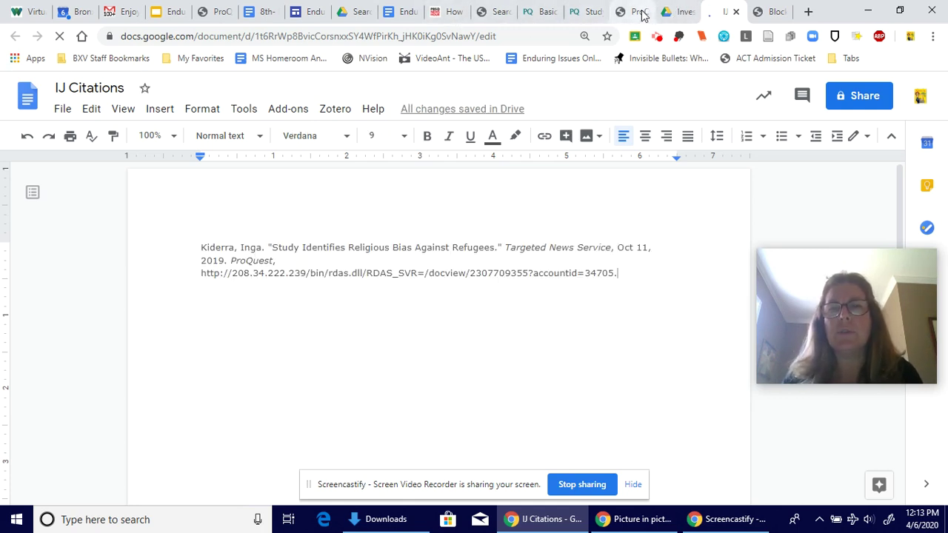
pyautogui.click(678, 11)
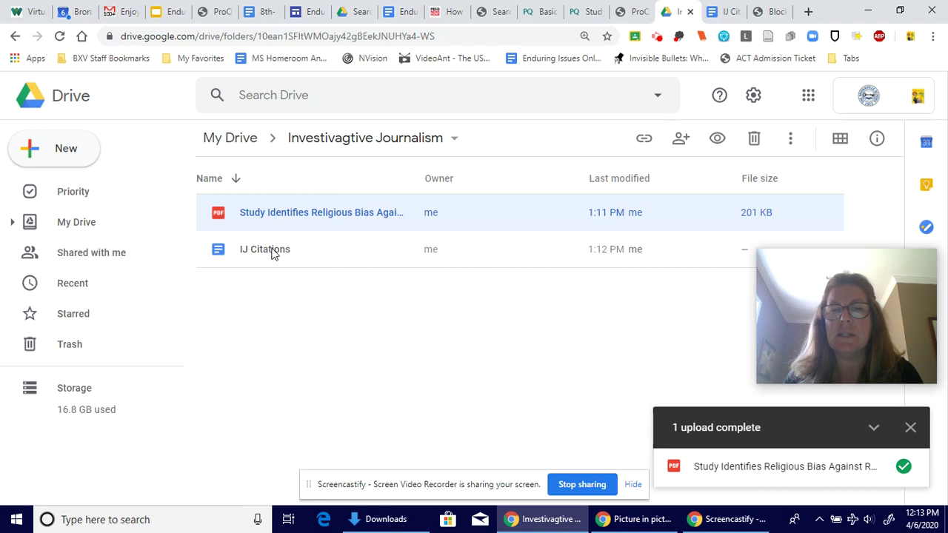
# Step: Search Drive for "Investigative" and look through the results for the journalism folder
pyautogui.click(345, 97)
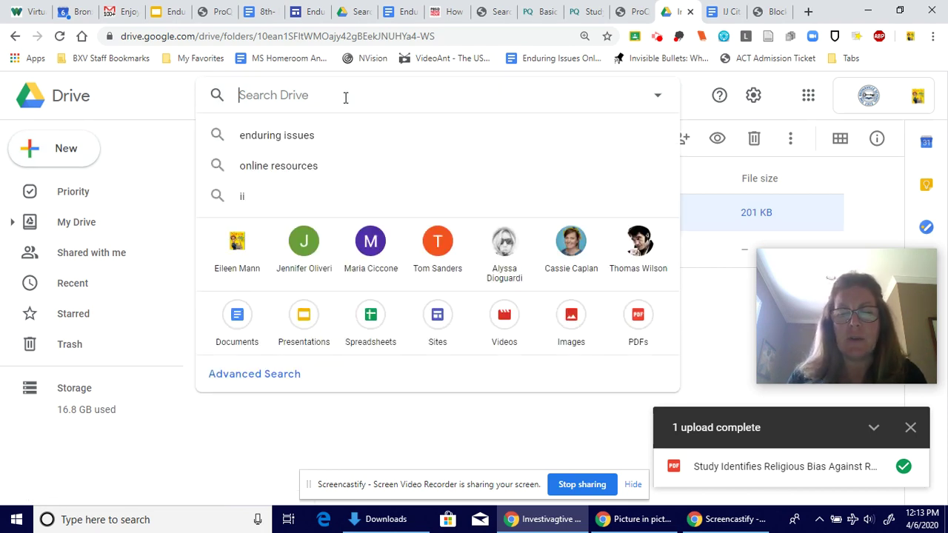
pyautogui.write('Investigative')
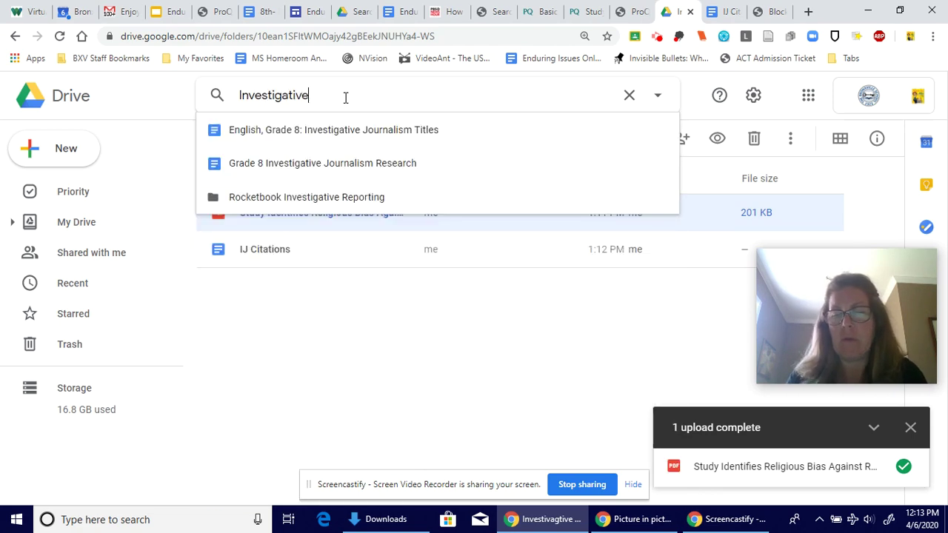
pyautogui.press('Return')
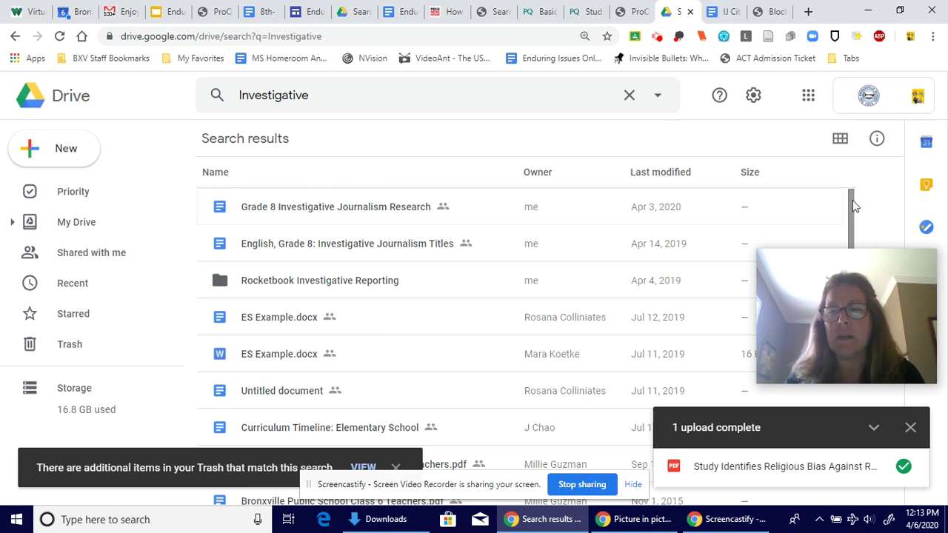
pyautogui.moveTo(855, 205); pyautogui.dragTo(849, 259)
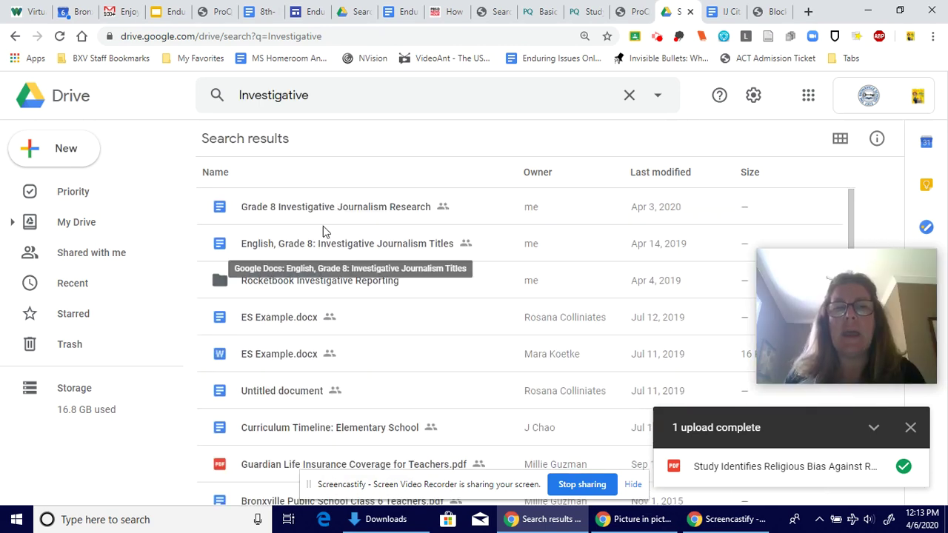
pyautogui.click(374, 105)
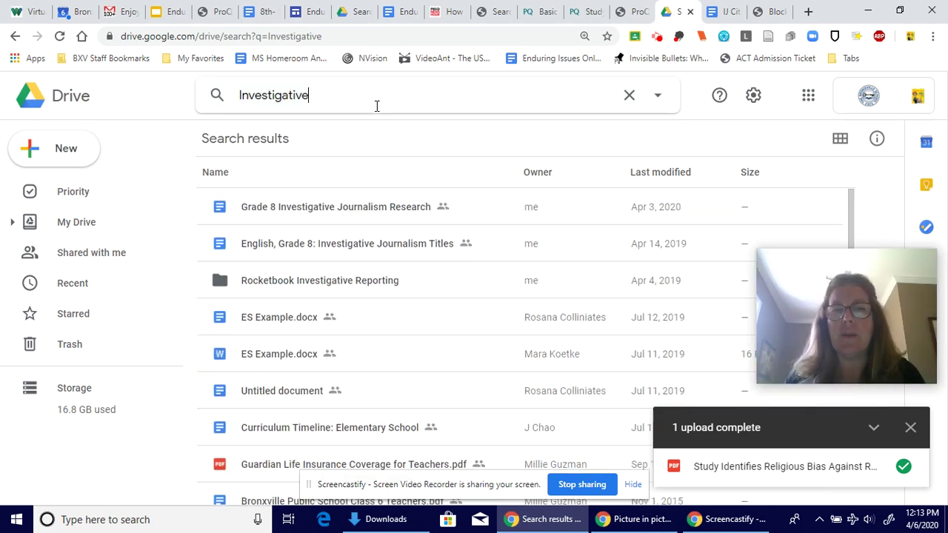